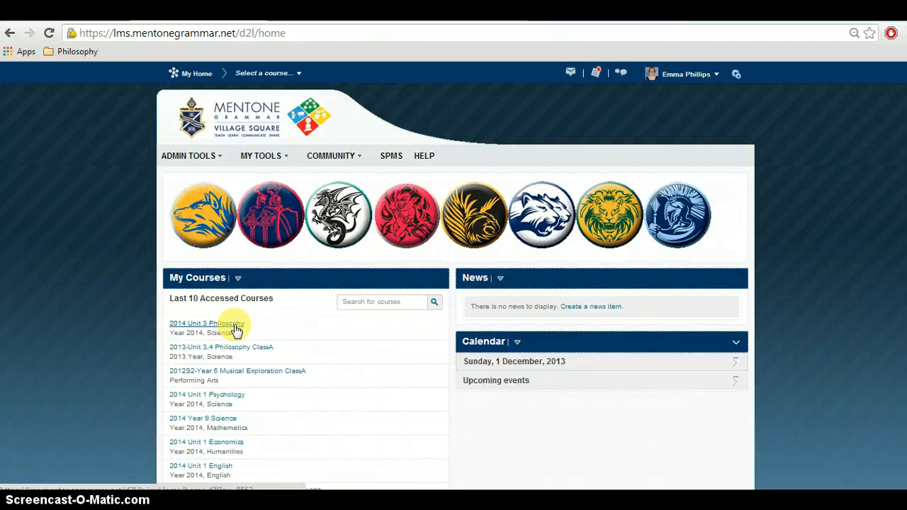
Step: Open the 2014 Unit 3 Philosophy course and go to its Import / Export / Copy Components page
{"action": "left_click", "coordinate": [236, 331]}
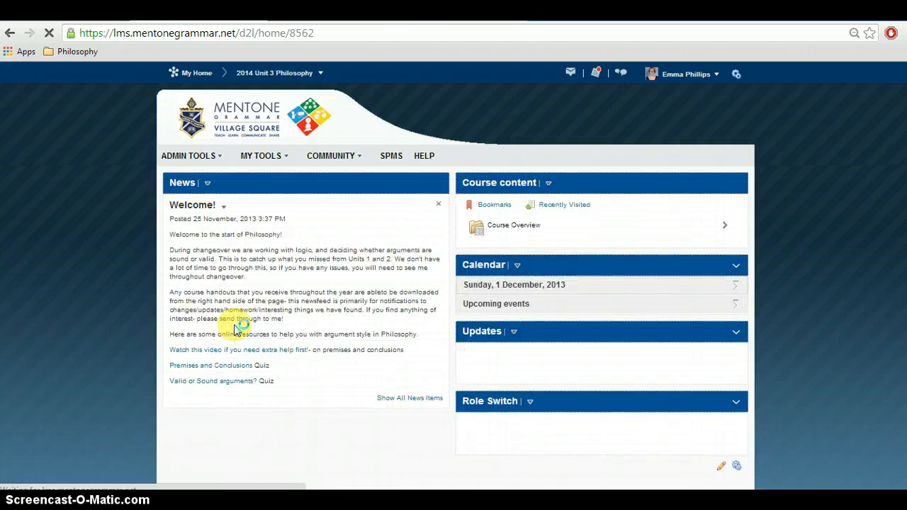
{"action": "left_click", "coordinate": [282, 158]}
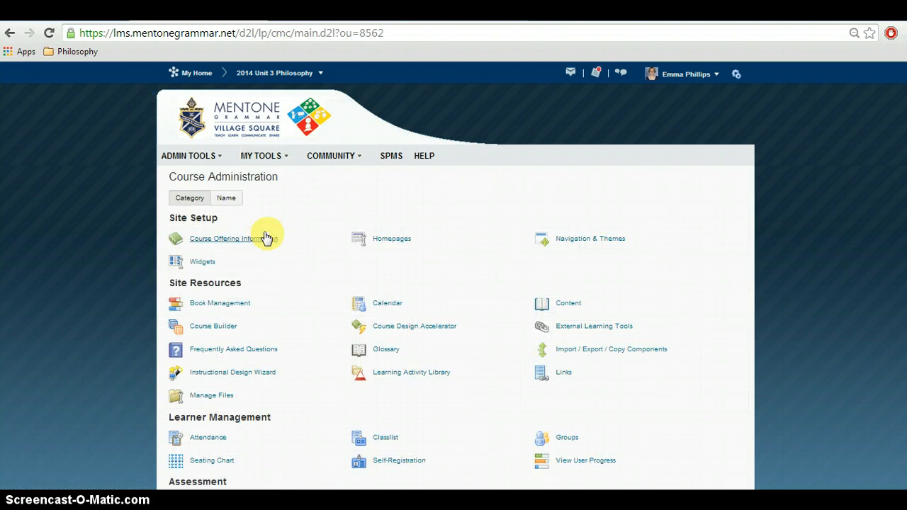
{"action": "left_click", "coordinate": [559, 351]}
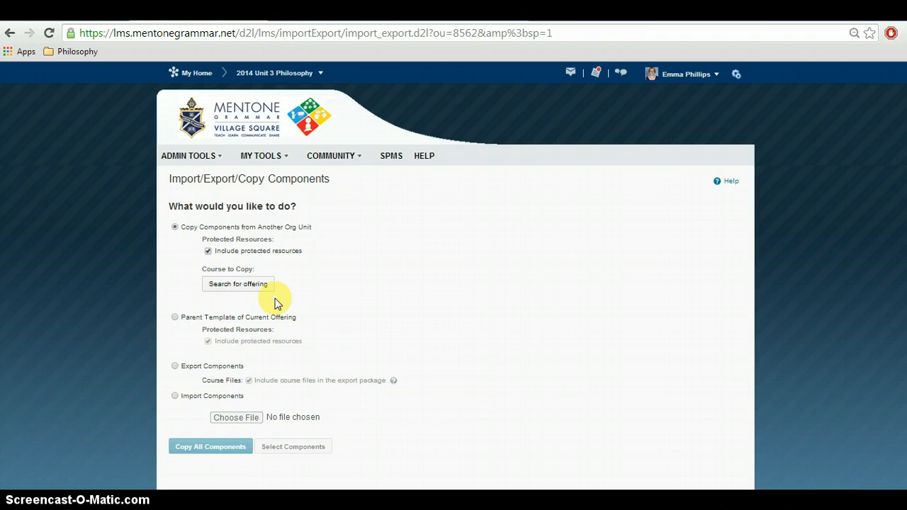
Step: Search the course offerings for "2013 PHIL" and add 2013-Unit 3,4 Philosophy ClassA as the course to copy
{"action": "left_click", "coordinate": [271, 284]}
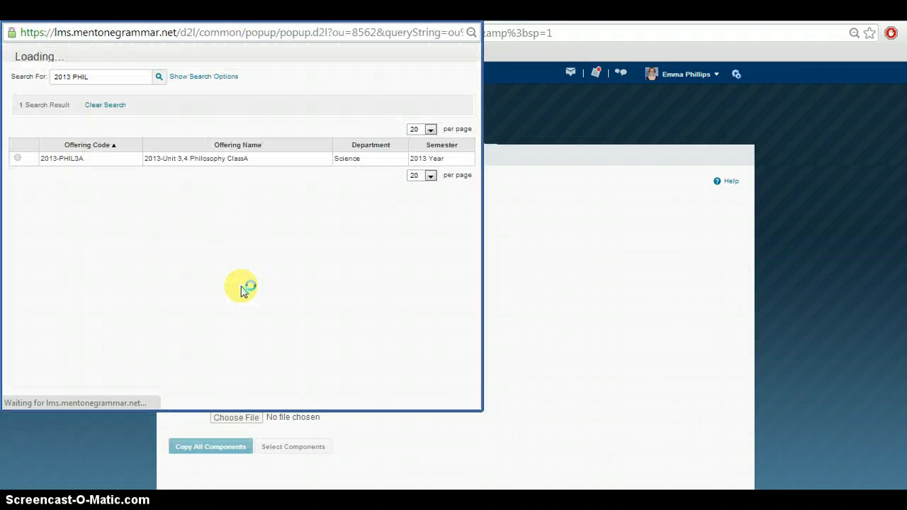
{"action": "left_click", "coordinate": [99, 93]}
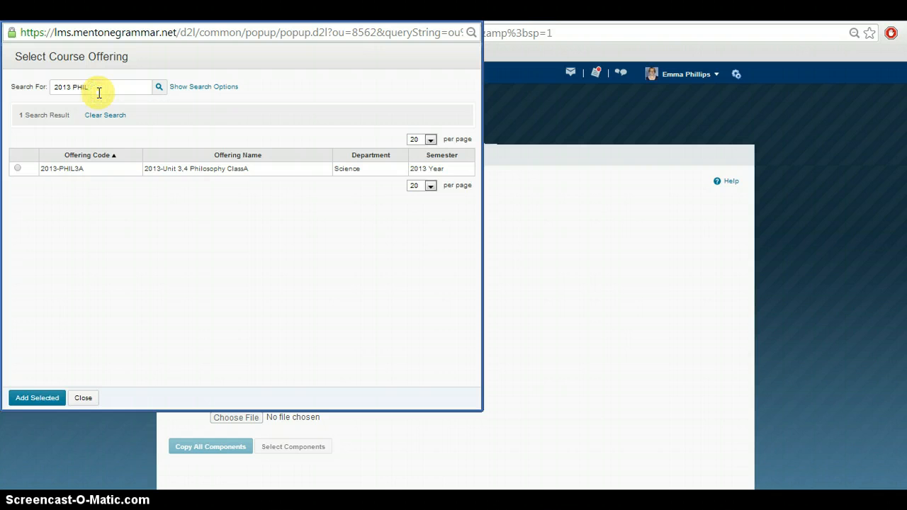
{"action": "key", "text": "BackSpace"}
{"action": "key", "text": "BackSpace"}
{"action": "key", "text": "BackSpace"}
{"action": "key", "text": "BackSpace"}
{"action": "key", "text": "BackSpace"}
{"action": "key", "text": "BackSpace"}
{"action": "key", "text": "BackSpace"}
{"action": "key", "text": "BackSpace"}
{"action": "key", "text": "BackSpace"}
{"action": "type", "text": "2013 PHIL"}
{"action": "key", "text": "Return"}
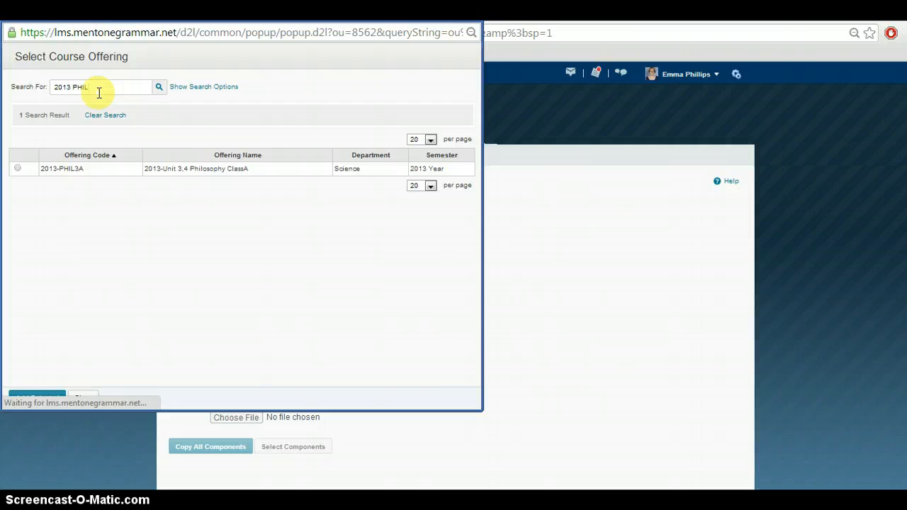
{"action": "left_click", "coordinate": [17, 168]}
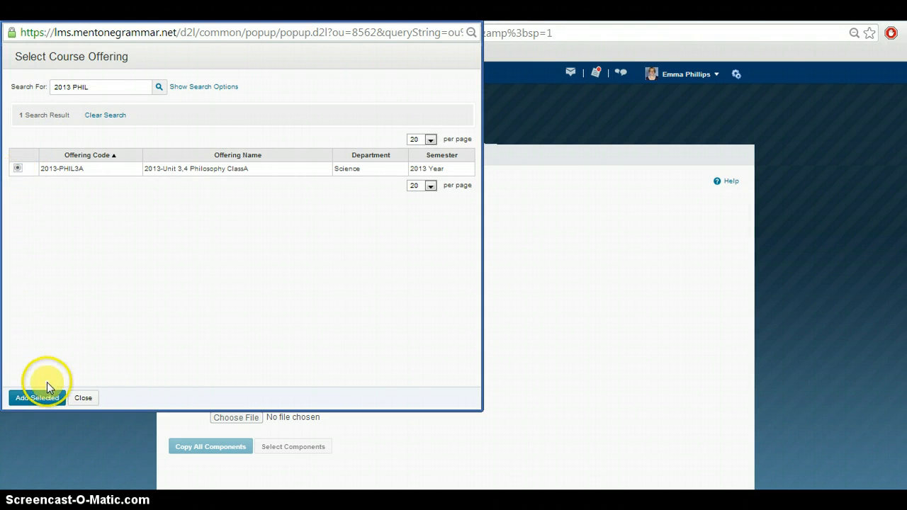
{"action": "left_click", "coordinate": [46, 389]}
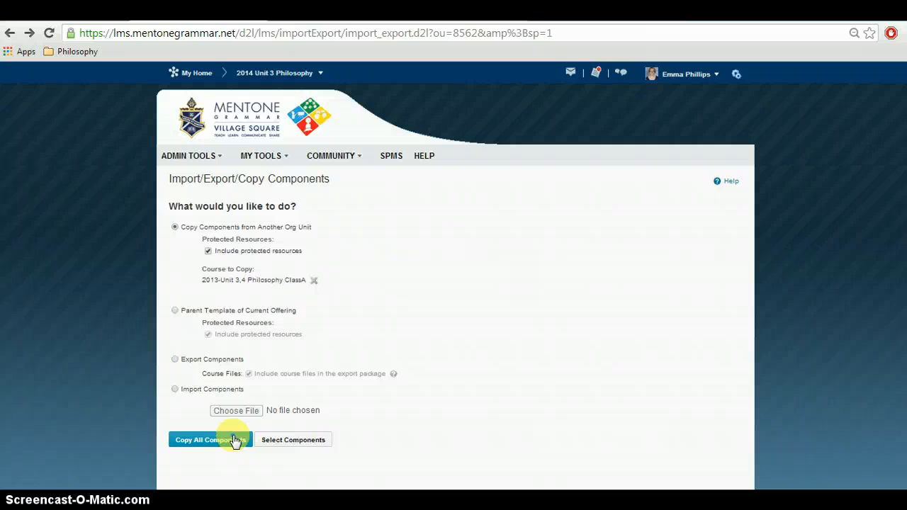
Step: Choose Content and Course Files as the components to copy, both with individual item selection, and continue
{"action": "left_click", "coordinate": [287, 444]}
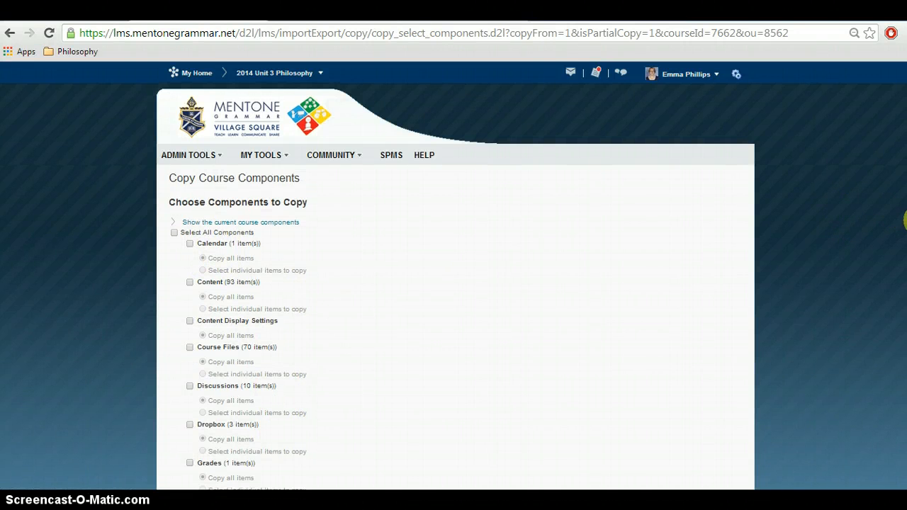
{"action": "scroll", "coordinate": [905, 220], "scroll_direction": "down", "scroll_amount": 3}
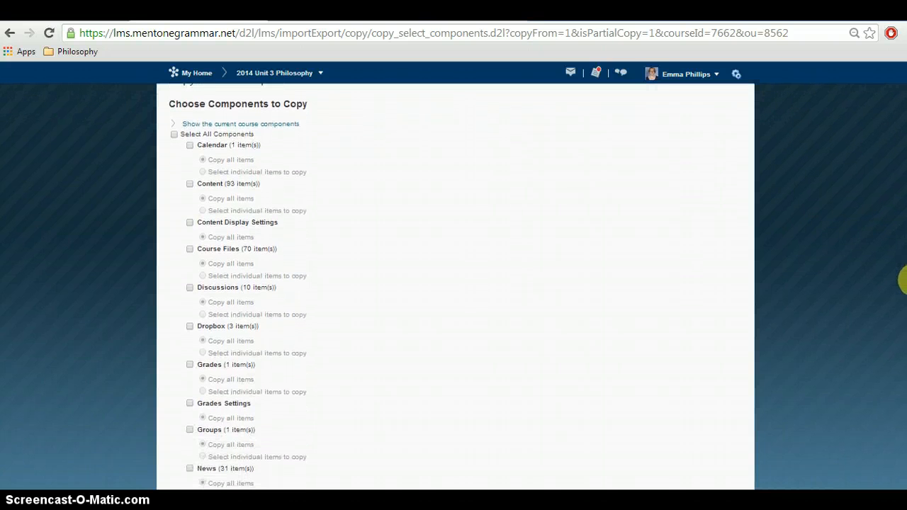
{"action": "scroll", "coordinate": [903, 287], "scroll_direction": "down", "scroll_amount": 1}
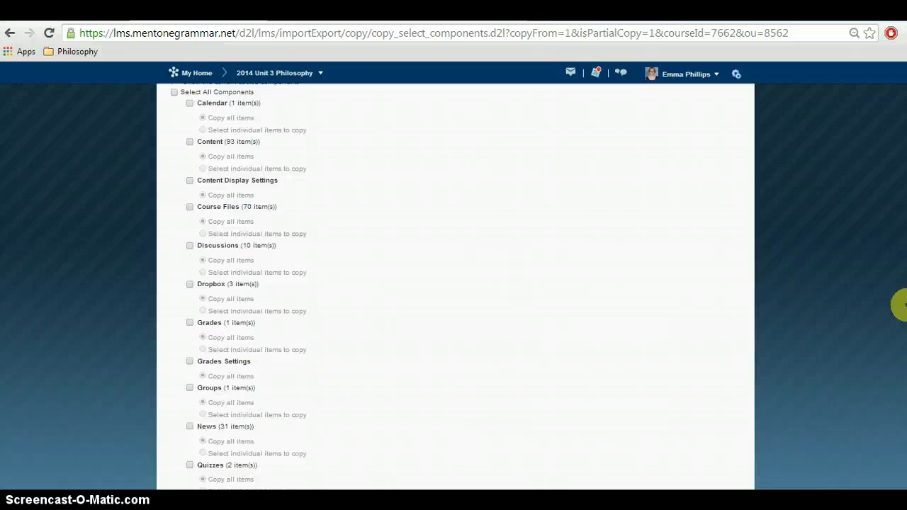
{"action": "left_click", "coordinate": [190, 143]}
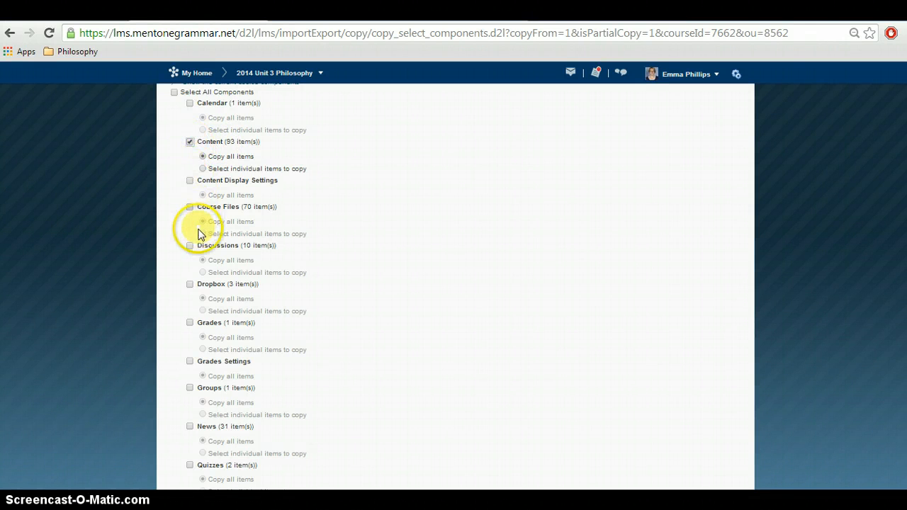
{"action": "left_click", "coordinate": [190, 207]}
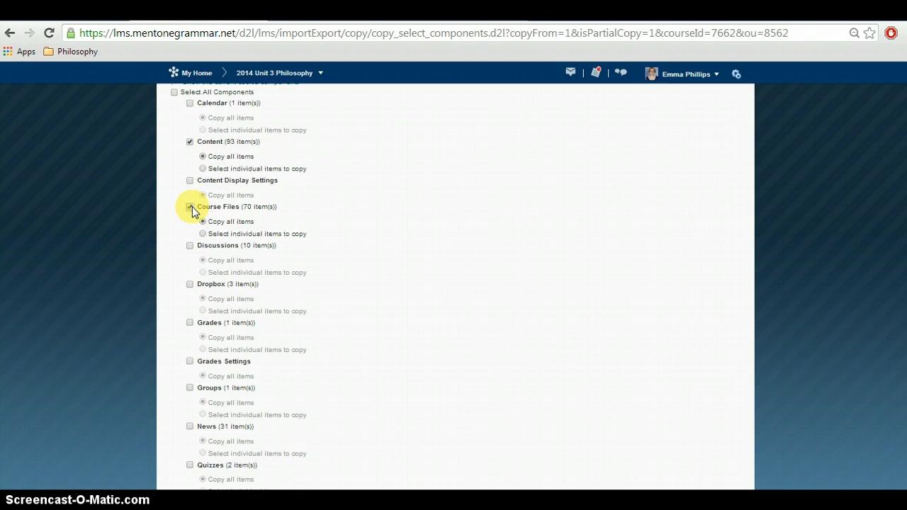
{"action": "left_click", "coordinate": [202, 169]}
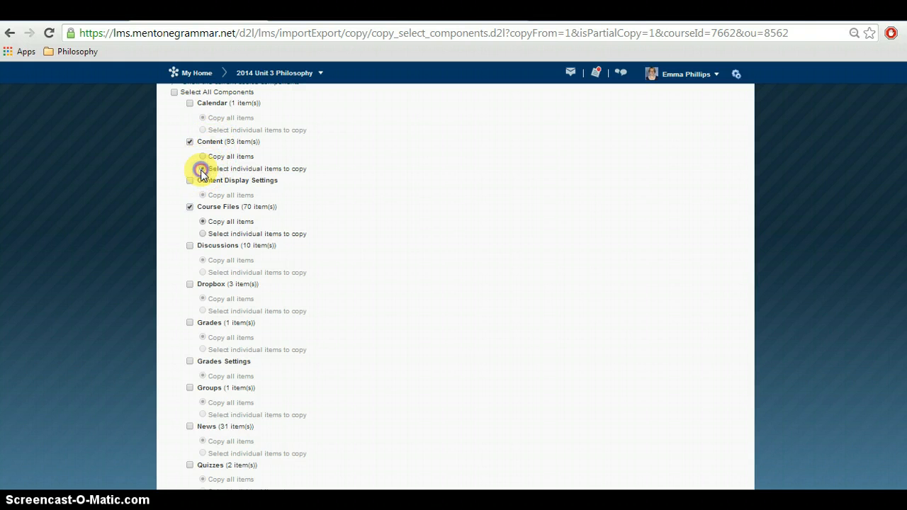
{"action": "left_click", "coordinate": [203, 234]}
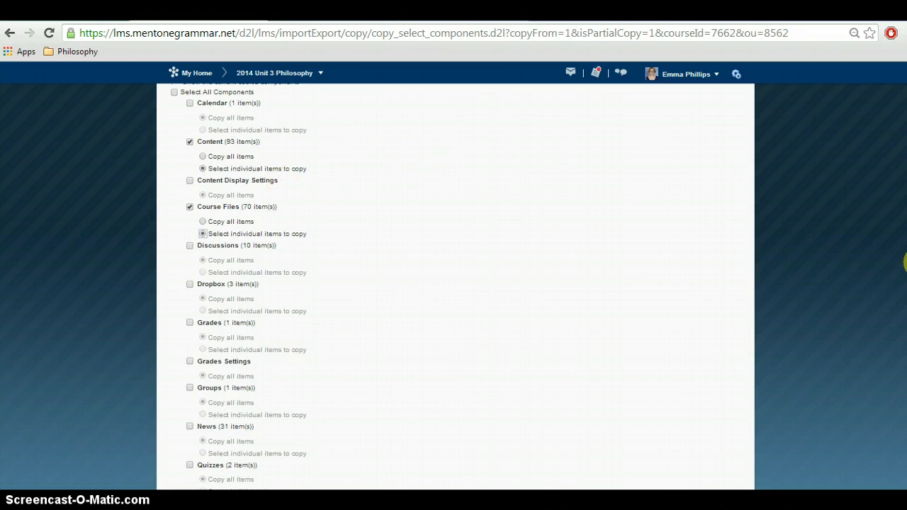
{"action": "scroll", "coordinate": [904, 263], "scroll_direction": "down", "scroll_amount": 3}
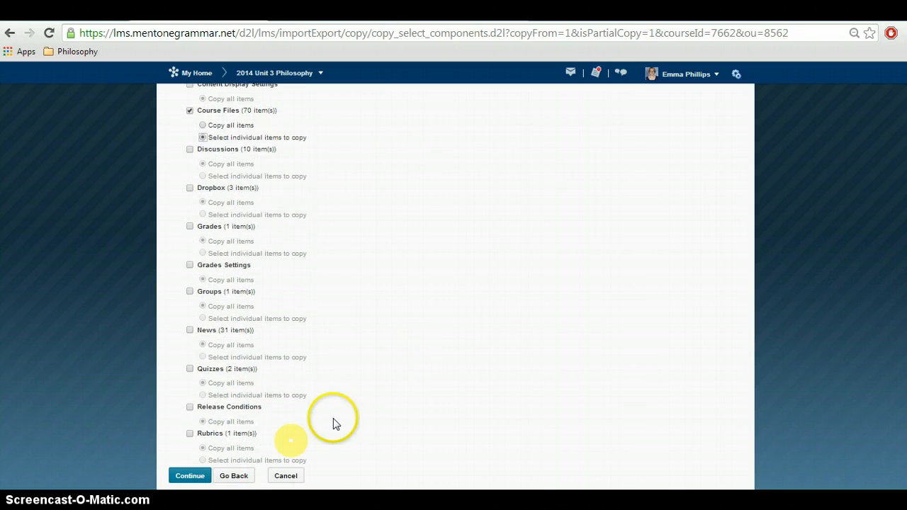
{"action": "left_click", "coordinate": [196, 476]}
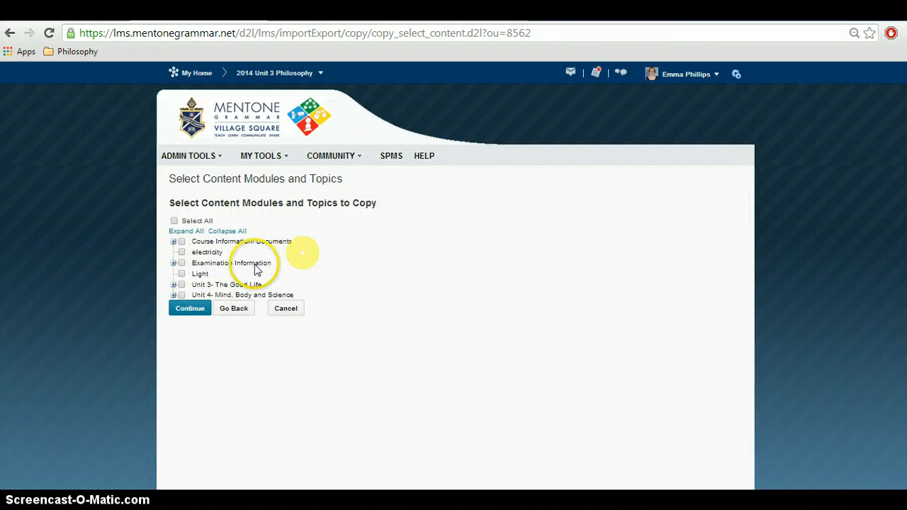
Step: Within Unit 3- The Good Life, select the Text 1, Text 2 and Text 3 modules to copy and continue
{"action": "left_click", "coordinate": [173, 284]}
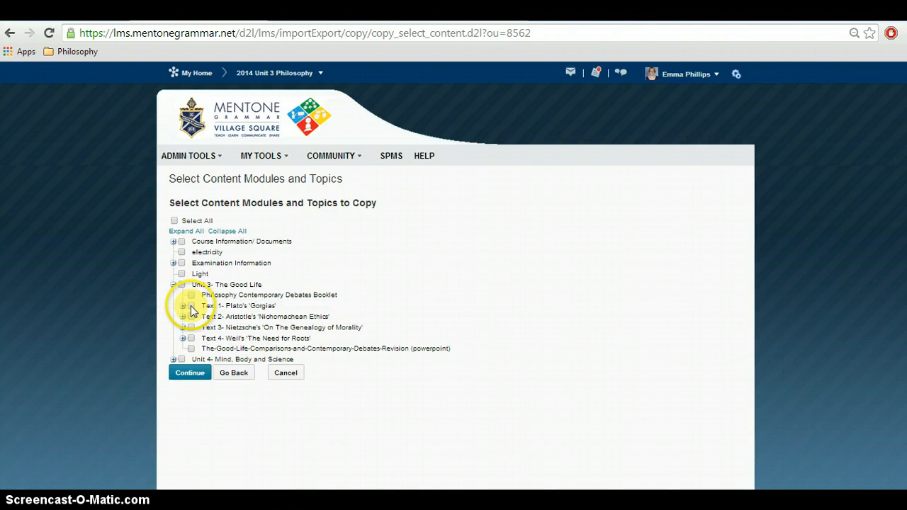
{"action": "left_click", "coordinate": [191, 305]}
{"action": "left_click", "coordinate": [191, 316]}
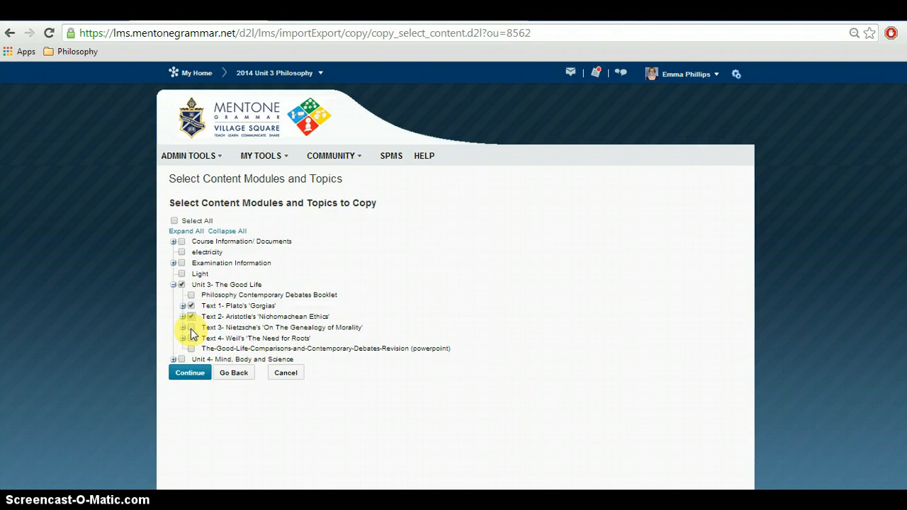
{"action": "left_click", "coordinate": [191, 327]}
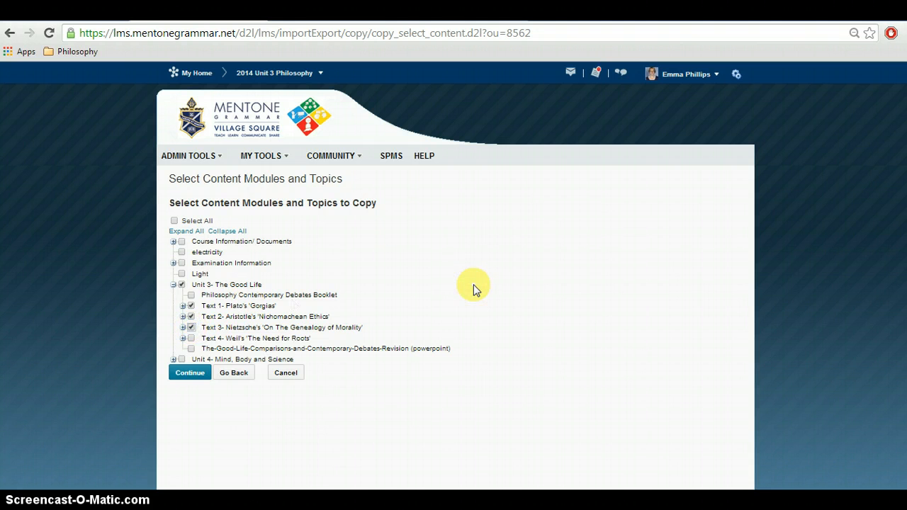
{"action": "left_click", "coordinate": [209, 373]}
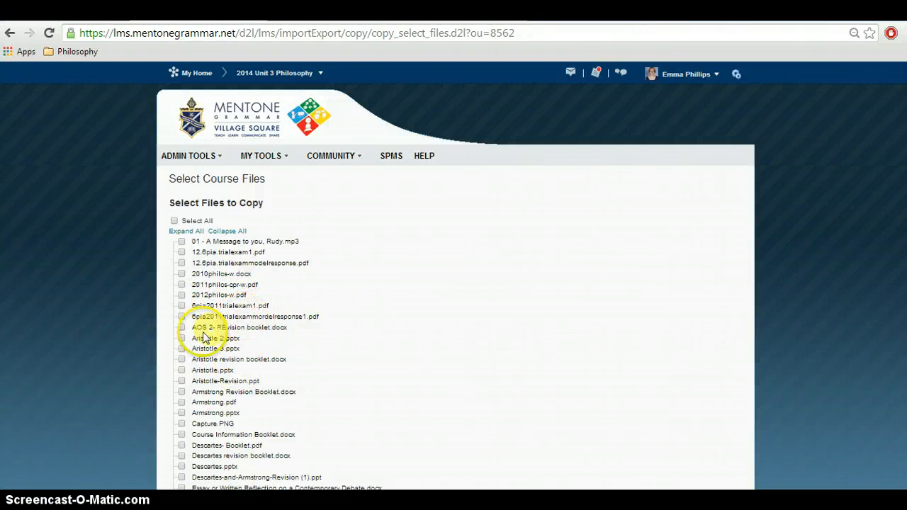
Step: Select Aristotle 2.pptx, Aristotle 3.pptx, Aristotle revision booklet.docx, Aristotle.pptx and Aristotle-Revision.ppt as the course files to copy, and finish the copy
{"action": "left_click", "coordinate": [181, 338]}
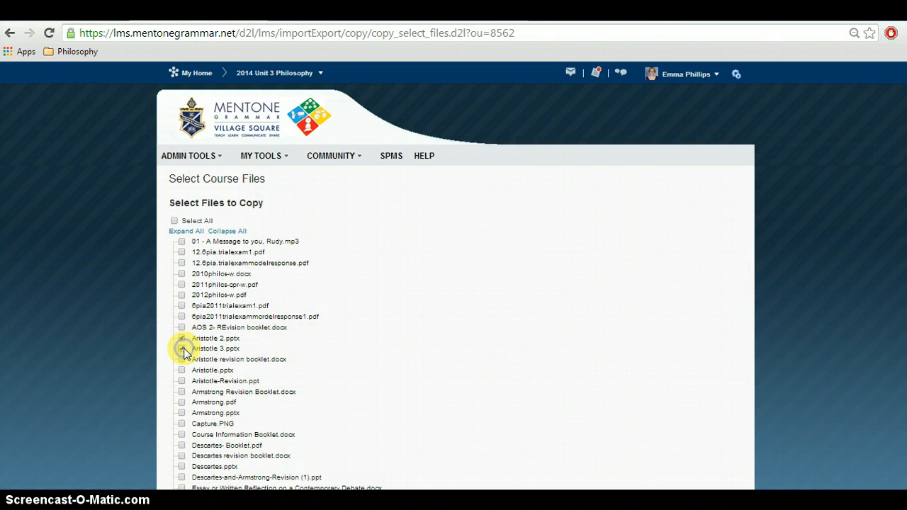
{"action": "left_click", "coordinate": [182, 349]}
{"action": "left_click", "coordinate": [182, 360]}
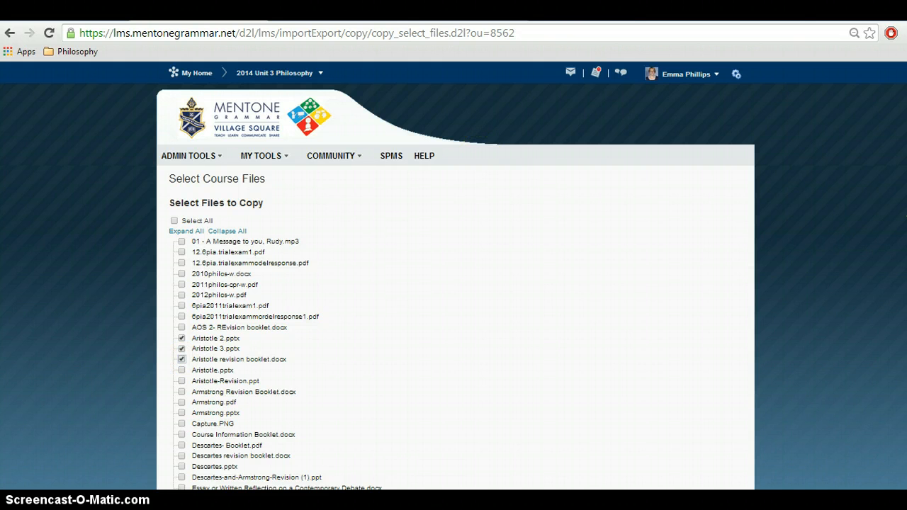
{"action": "scroll", "coordinate": [348, 163], "scroll_direction": "down", "scroll_amount": 1}
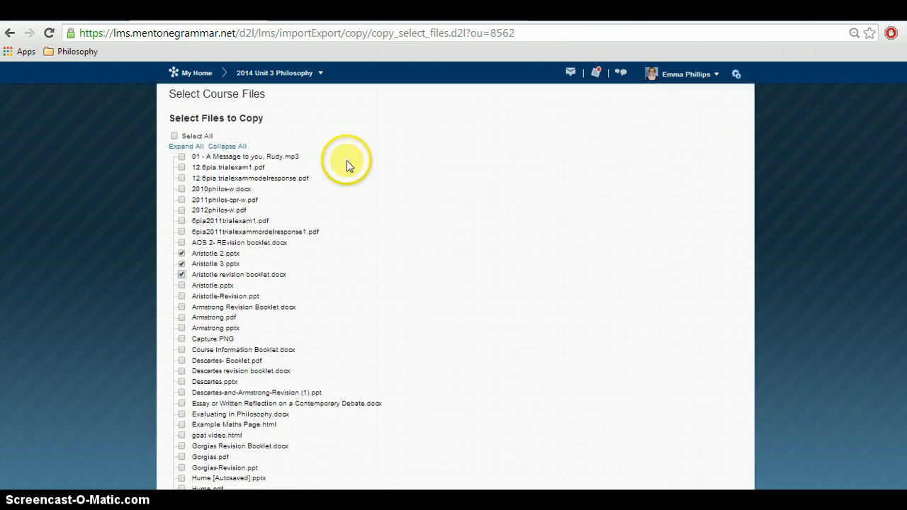
{"action": "scroll", "coordinate": [283, 413], "scroll_direction": "down", "scroll_amount": 2}
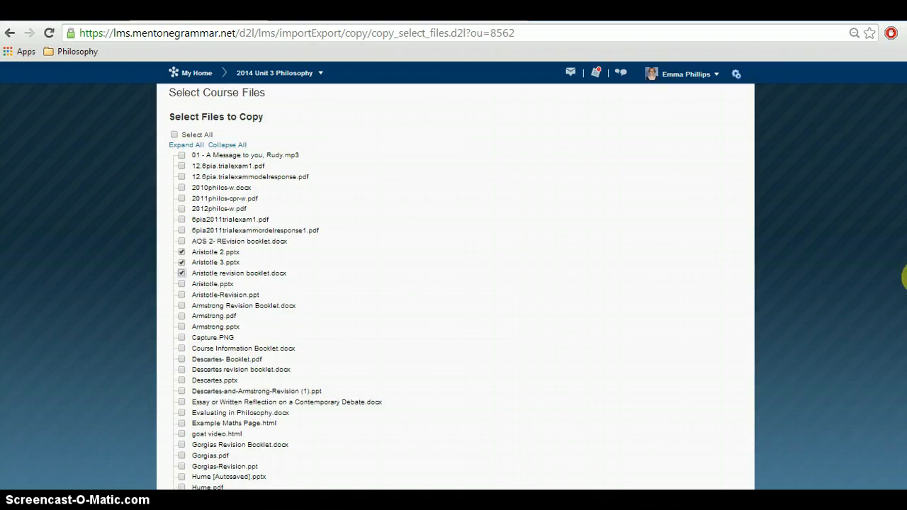
{"action": "scroll", "coordinate": [455, 286], "scroll_direction": "down", "scroll_amount": 1}
{"action": "scroll", "coordinate": [904, 272], "scroll_direction": "up", "scroll_amount": 2}
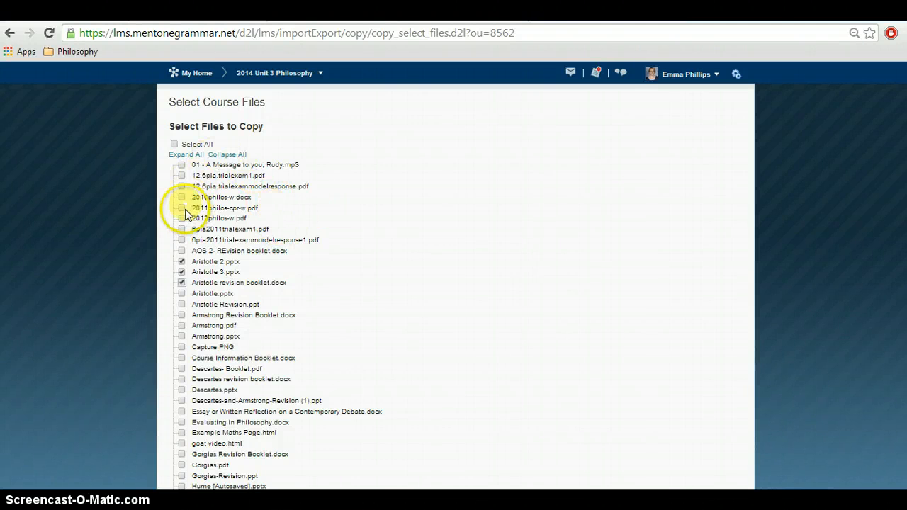
{"action": "left_click", "coordinate": [181, 293]}
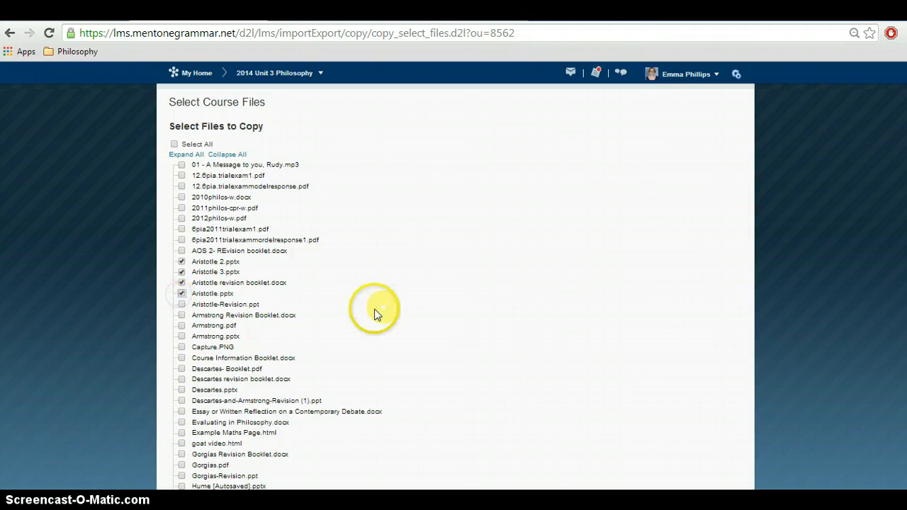
{"action": "left_click", "coordinate": [182, 304]}
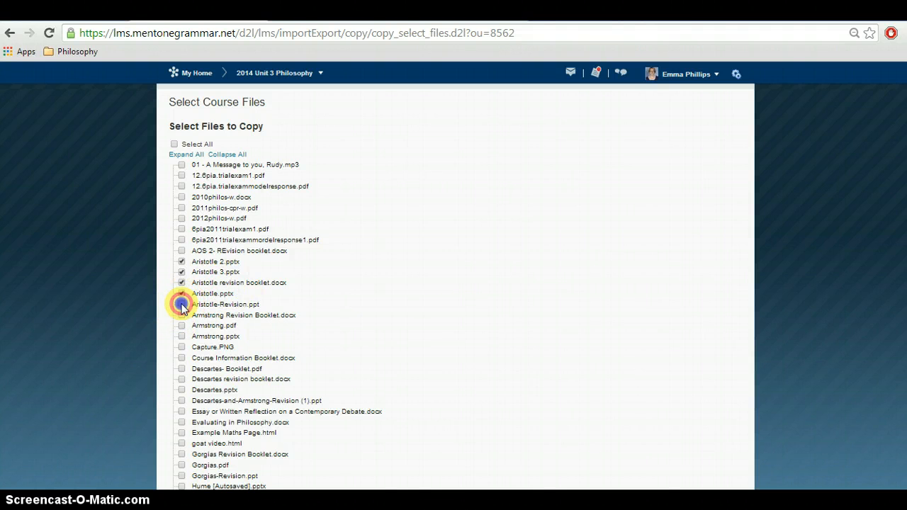
{"action": "left_click_drag", "start_coordinate": [906, 270], "coordinate": [906, 473]}
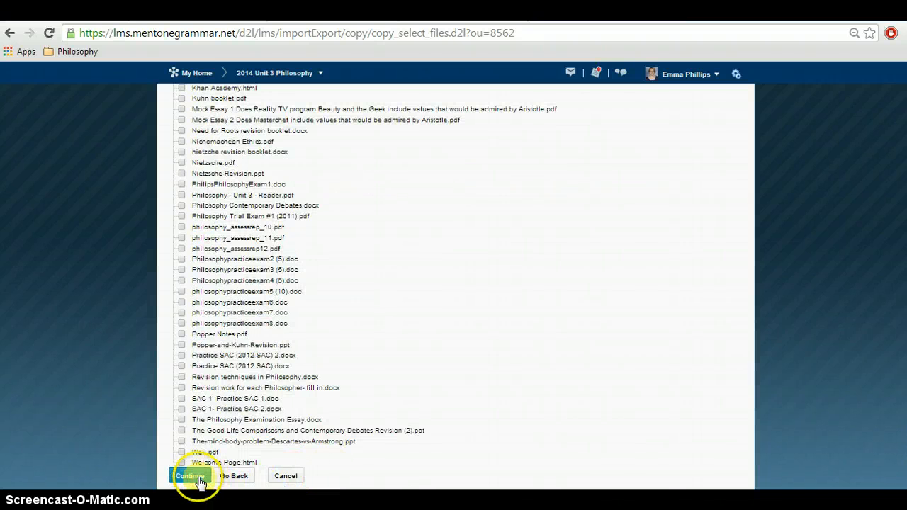
{"action": "left_click", "coordinate": [189, 476]}
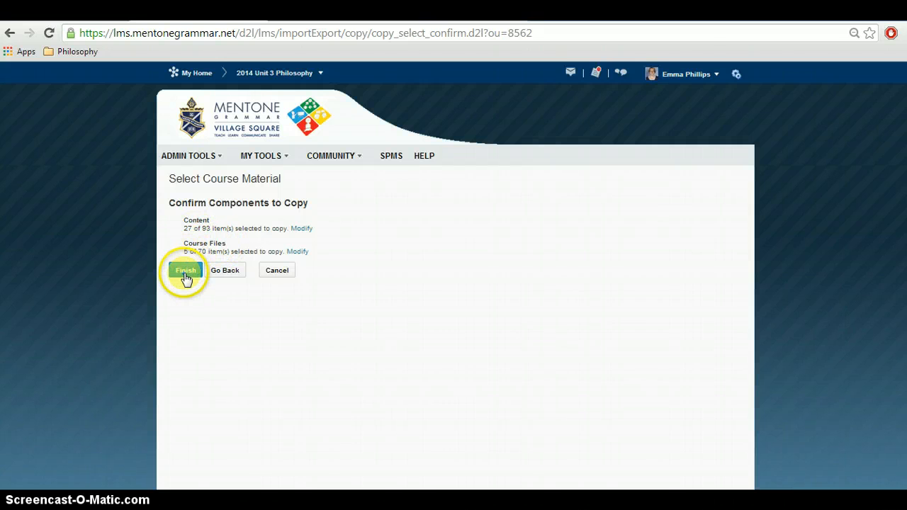
{"action": "left_click", "coordinate": [183, 273]}
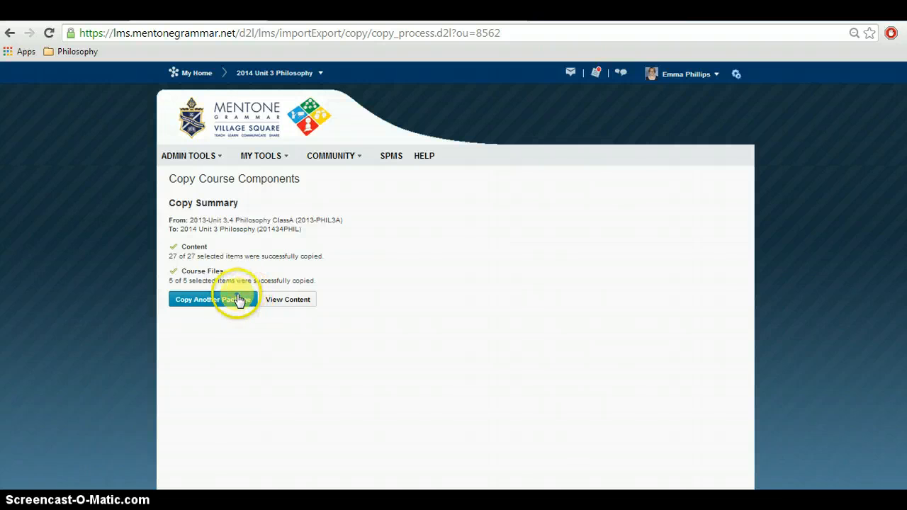
Step: Return to the 2014 Unit 3 Philosophy homepage and check the Unit 3- The Good Life content, including the Text 2 Aristotle module
{"action": "left_click", "coordinate": [275, 79]}
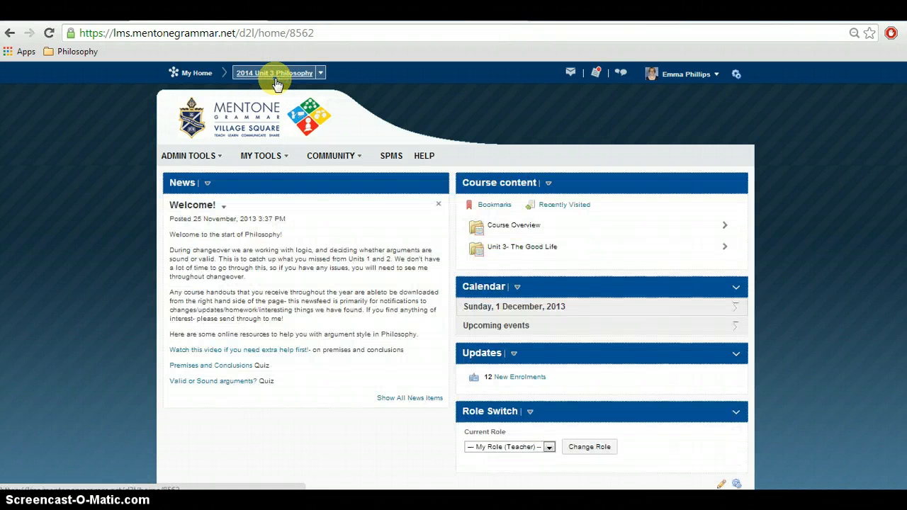
{"action": "left_click", "coordinate": [551, 248]}
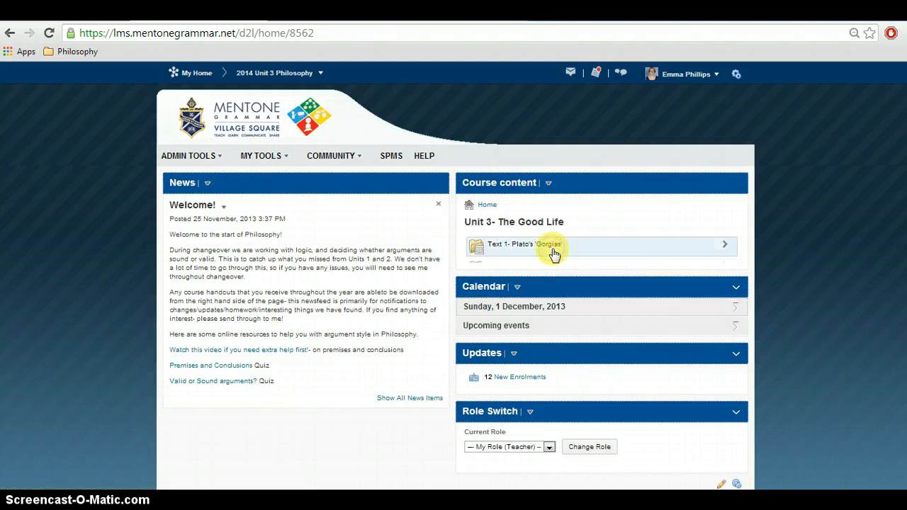
{"action": "left_click", "coordinate": [547, 268]}
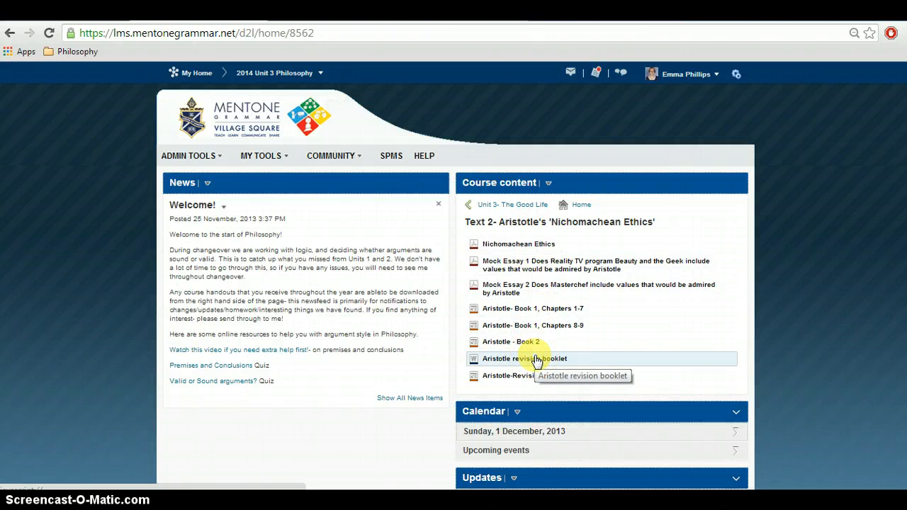
{"action": "left_click", "coordinate": [542, 207]}
{"action": "left_click", "coordinate": [484, 206]}
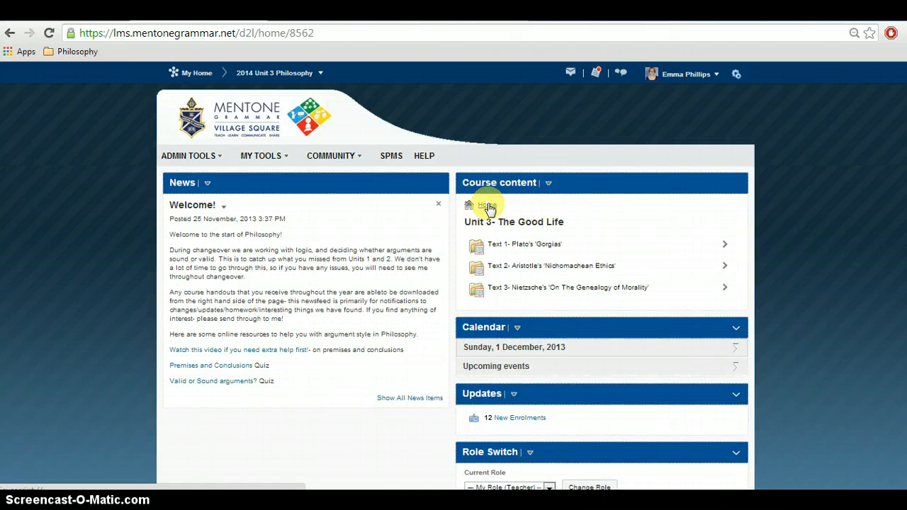
{"action": "left_click", "coordinate": [490, 209]}
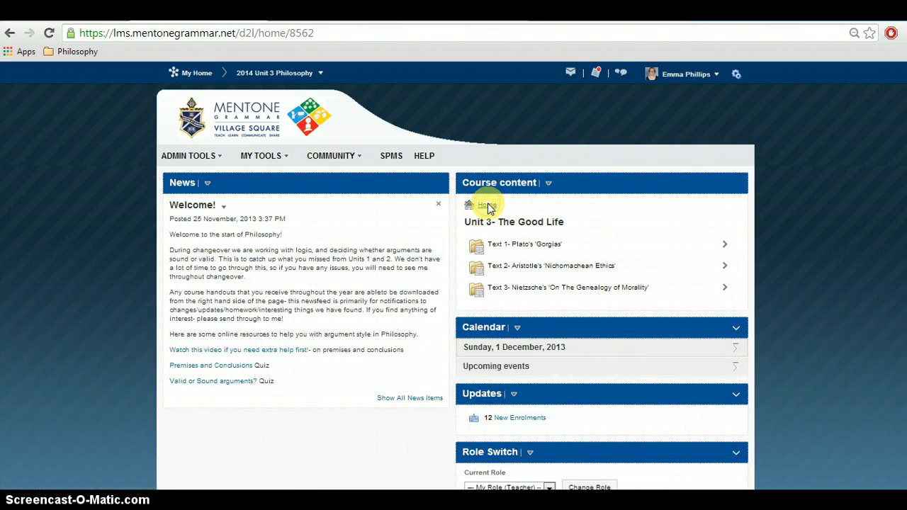